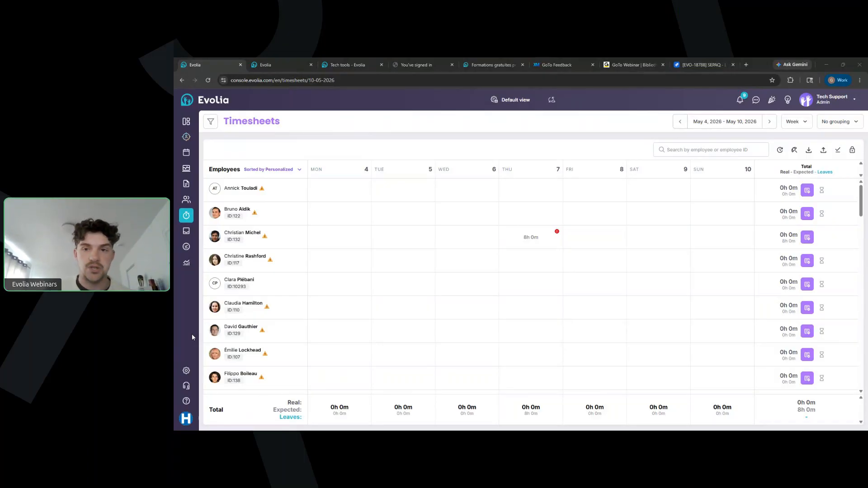
# Open the expense types management page in the company's payroll and time off settings.
pyautogui.click(186, 371)
pyautogui.scroll(-3, 293, 325)
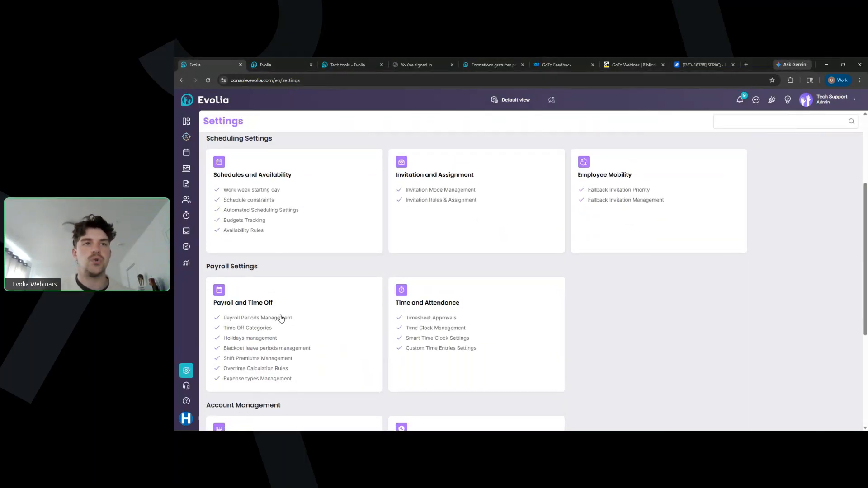
pyautogui.click(318, 325)
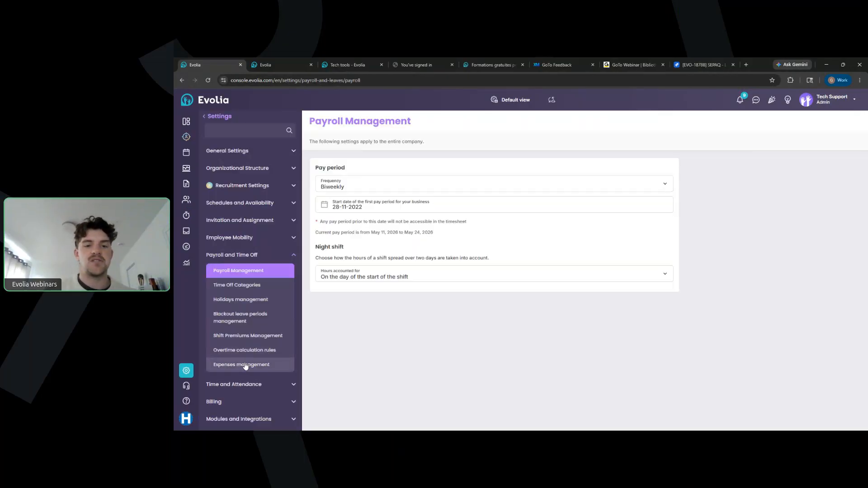
pyautogui.click(246, 365)
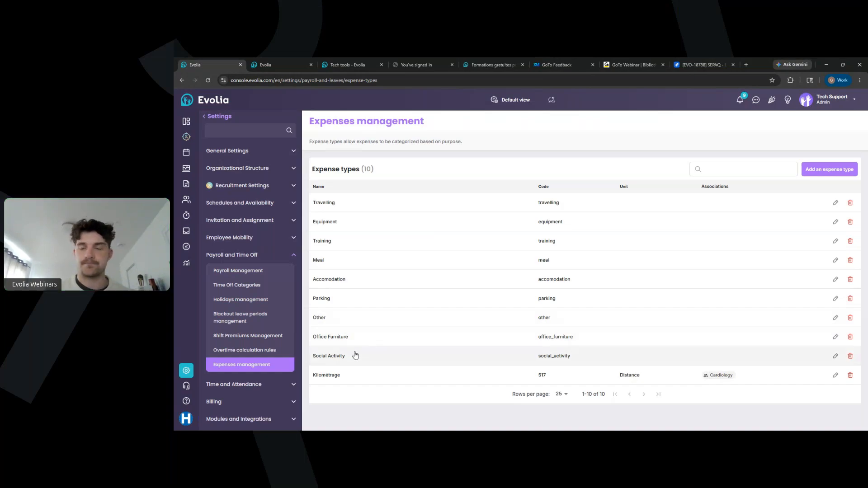
# Start a new expense type and name it "Mileage" in both English and French.
pyautogui.click(818, 178)
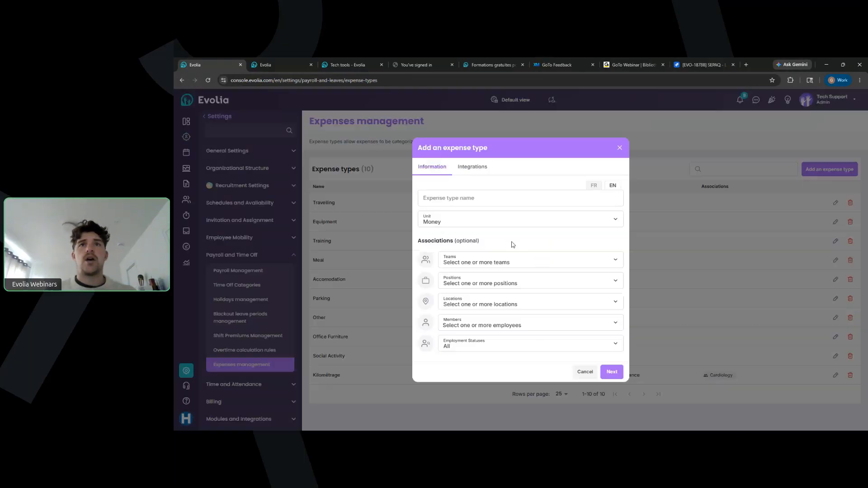
pyautogui.click(472, 201)
pyautogui.write('Mileage')
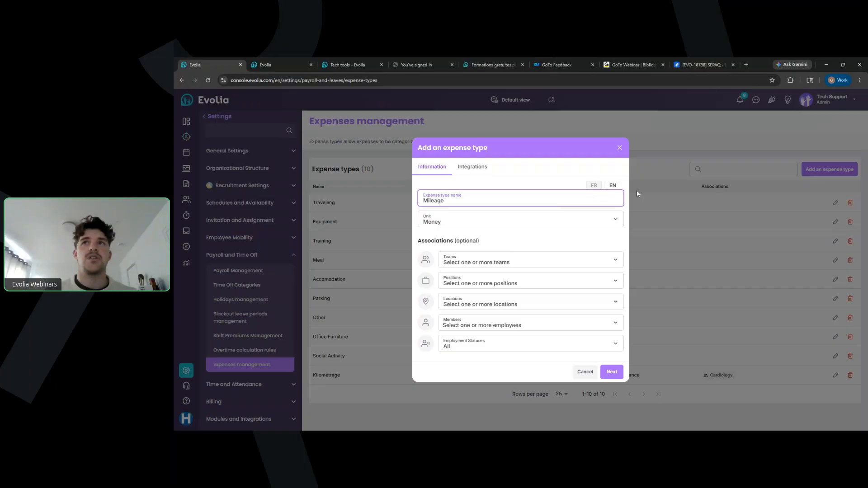
pyautogui.click(594, 185)
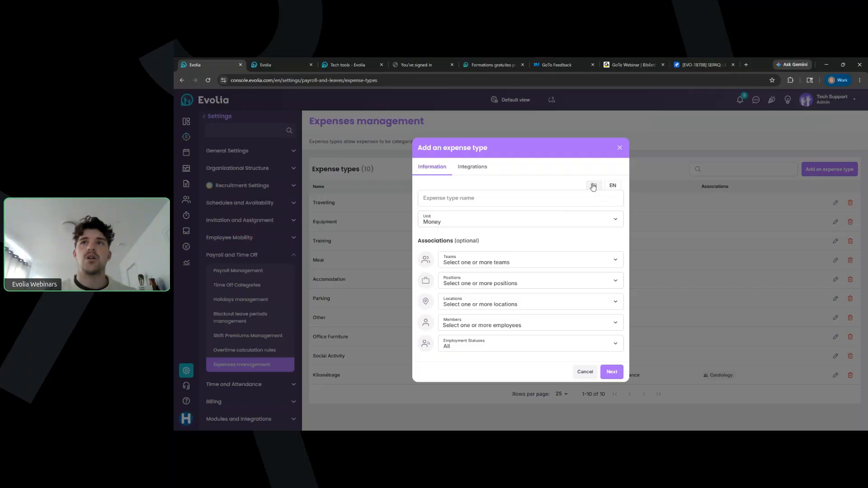
pyautogui.click(526, 200)
pyautogui.write('Mileage')
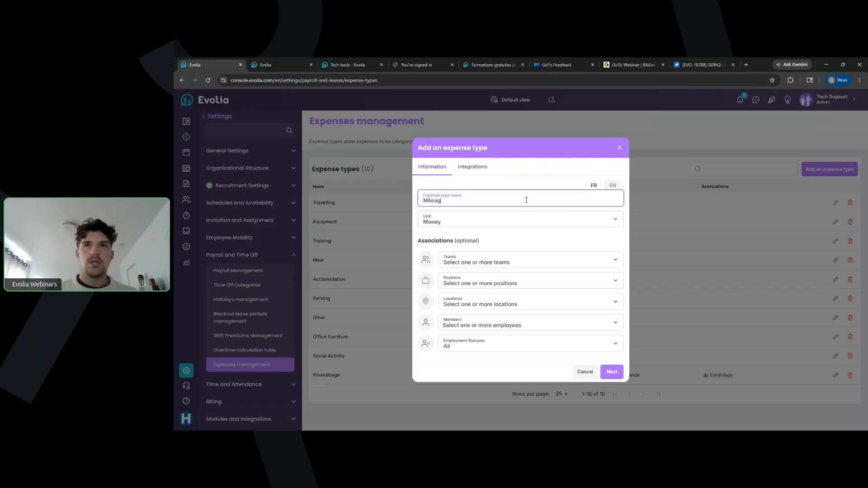
# Set the expense type's unit to Distance and define a multiplier rate of $0.50.
pyautogui.click(480, 226)
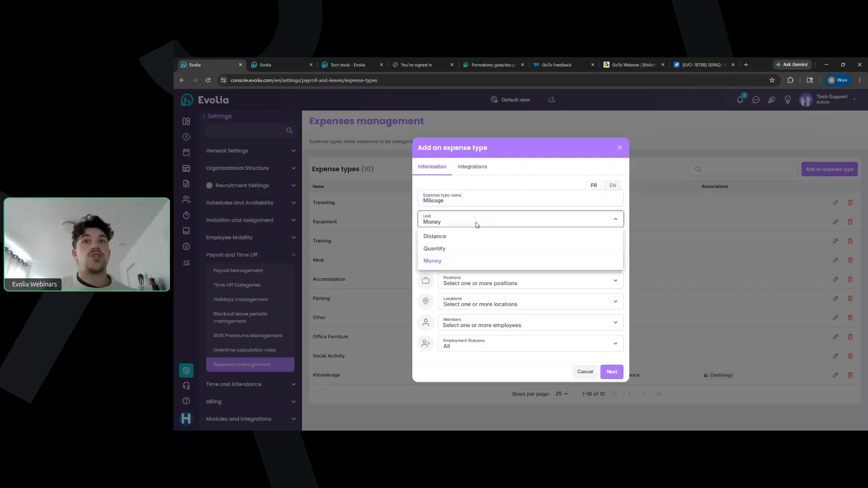
pyautogui.click(446, 237)
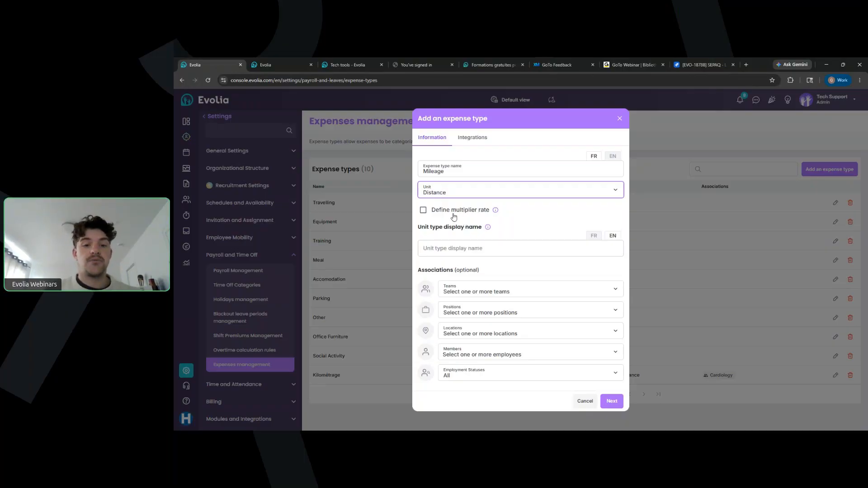
pyautogui.click(424, 210)
pyautogui.click(466, 227)
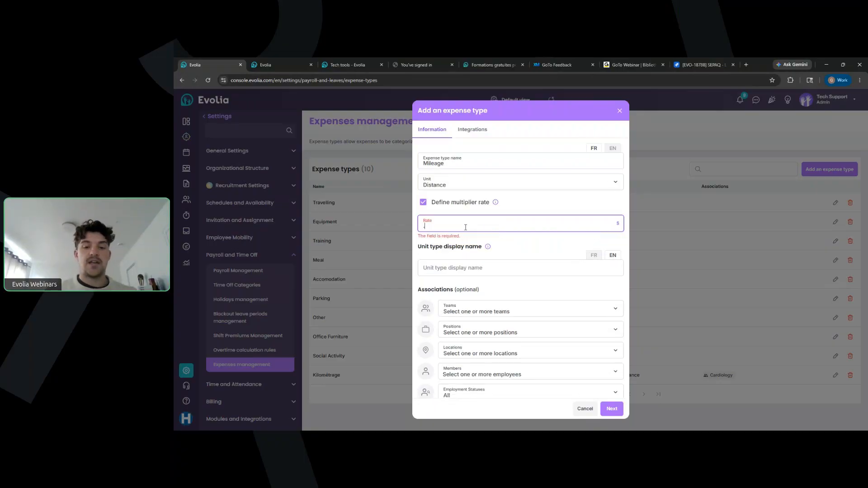
pyautogui.write('.50')
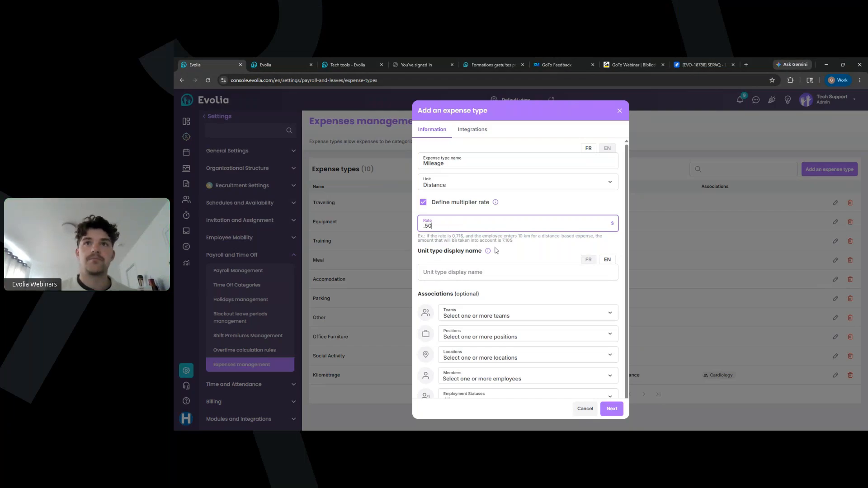
# Set the unit type display name to "Miles" in both English and French.
pyautogui.click(499, 269)
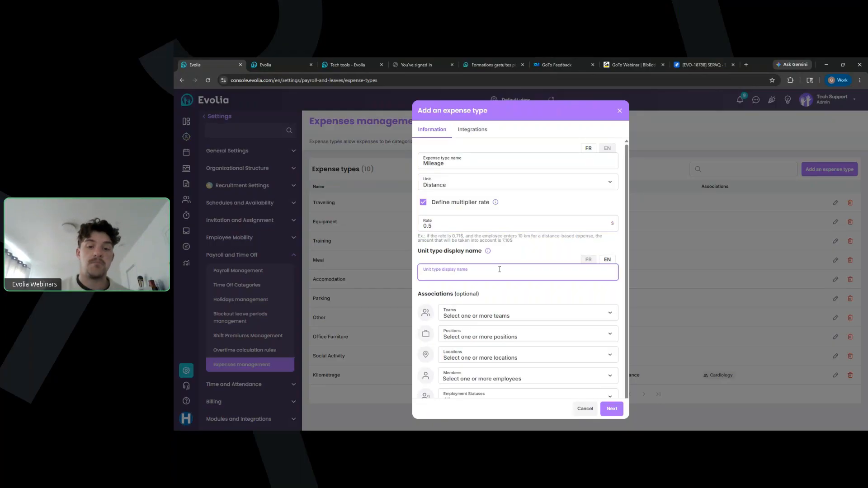
pyautogui.write('Miles')
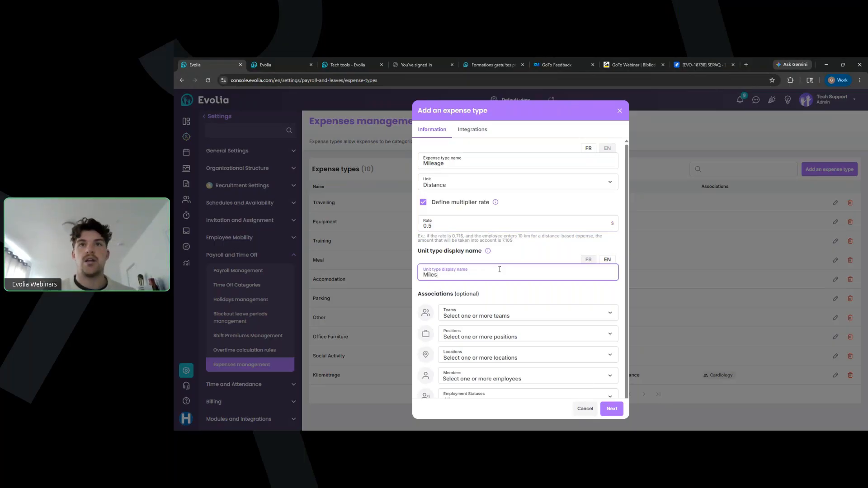
pyautogui.click(593, 264)
pyautogui.click(546, 274)
pyautogui.write('Miles')
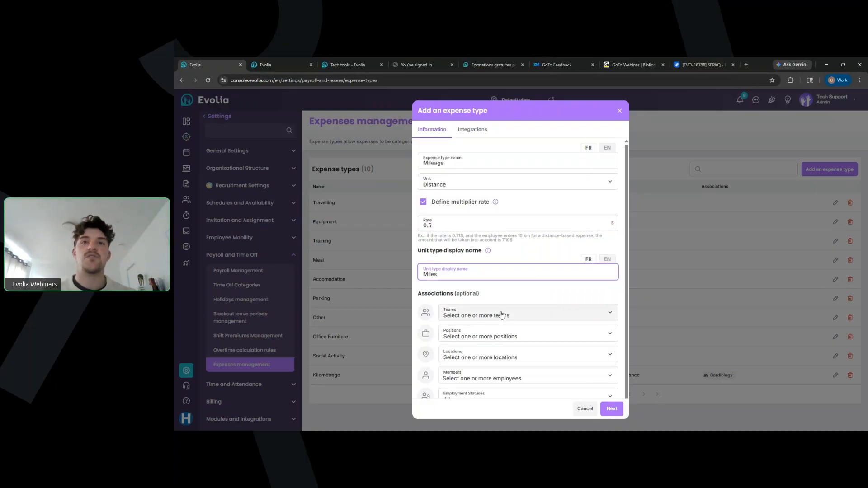
# Associate the Mileage expense type with the Cardiology team.
pyautogui.scroll(-1, 500, 316)
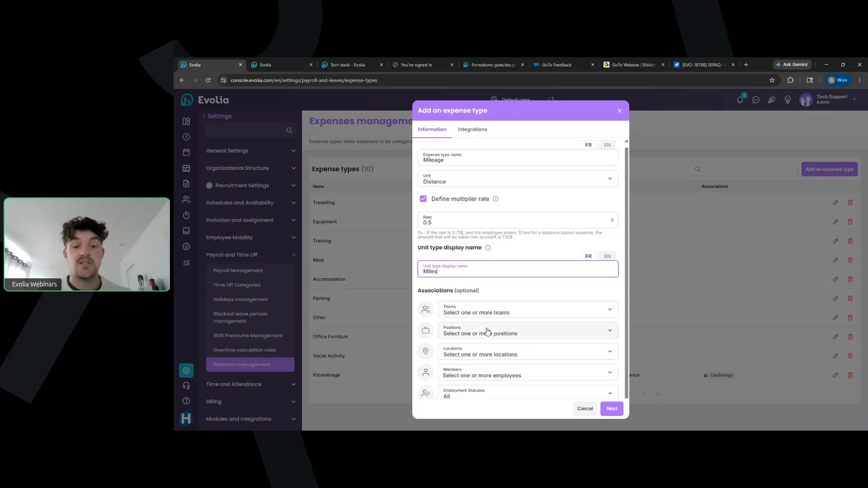
pyautogui.click(483, 312)
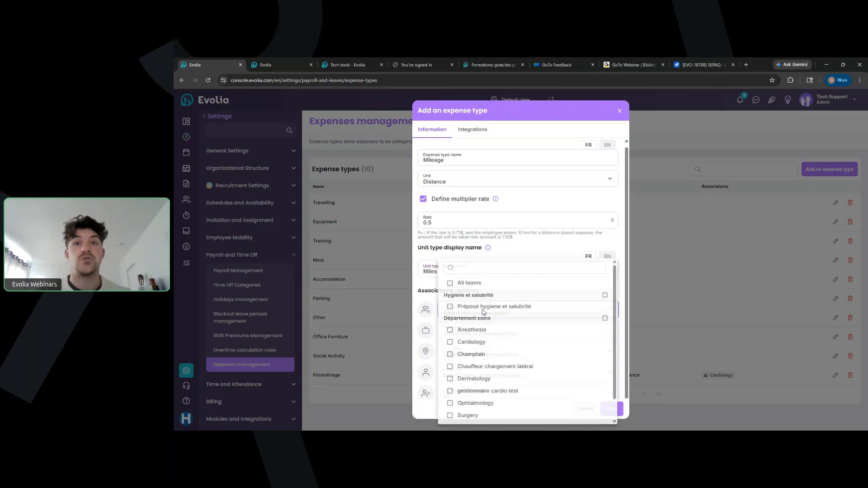
pyautogui.click(481, 342)
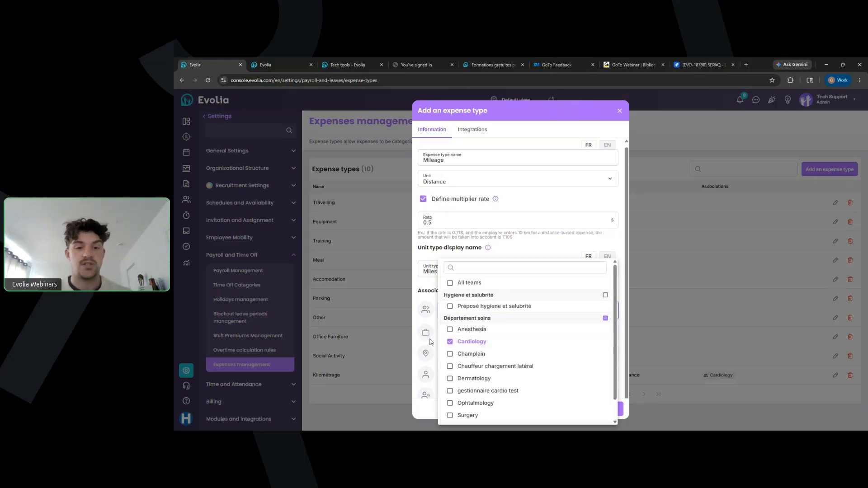
pyautogui.click(431, 343)
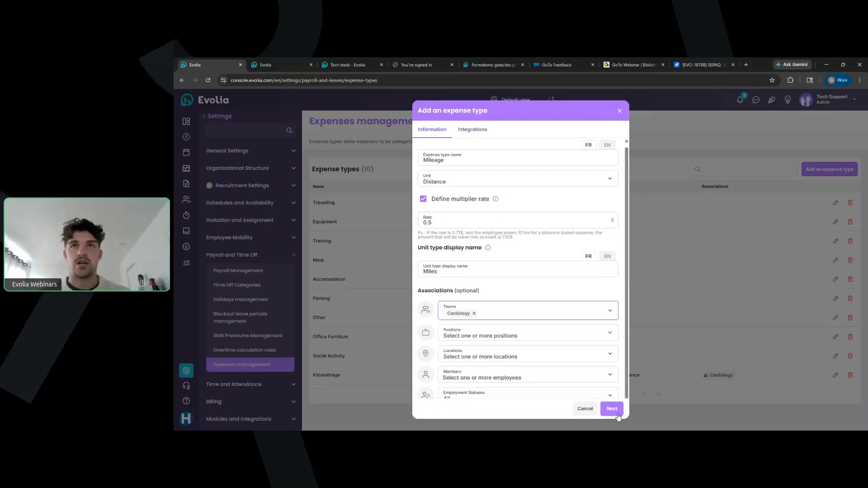
# Set the payroll integration code to 517 with expenses exported as Amount, and save the expense type.
pyautogui.click(472, 129)
pyautogui.click(445, 249)
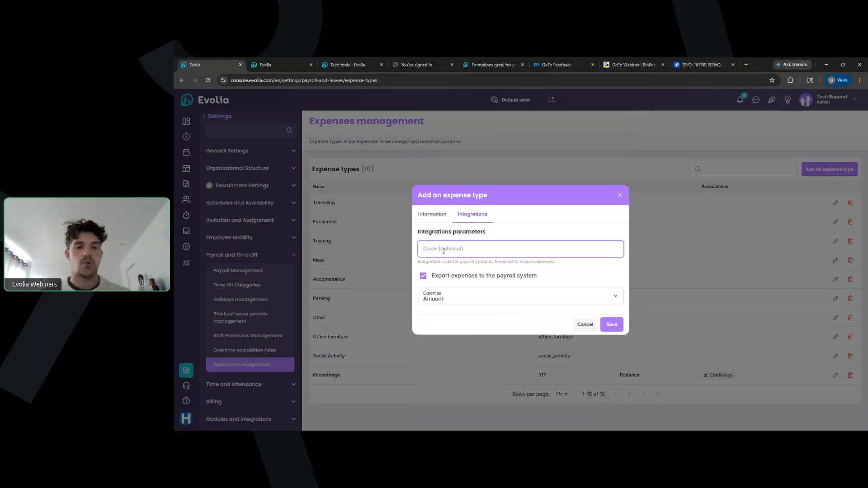
pyautogui.write('517')
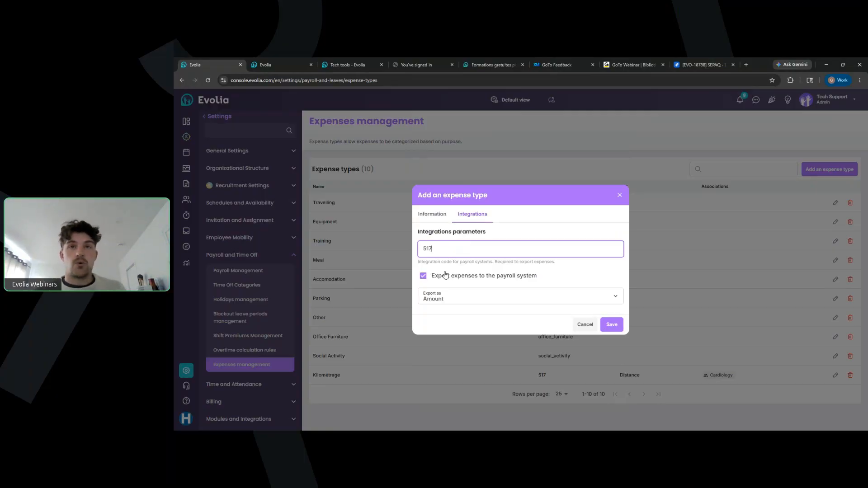
pyautogui.click(456, 305)
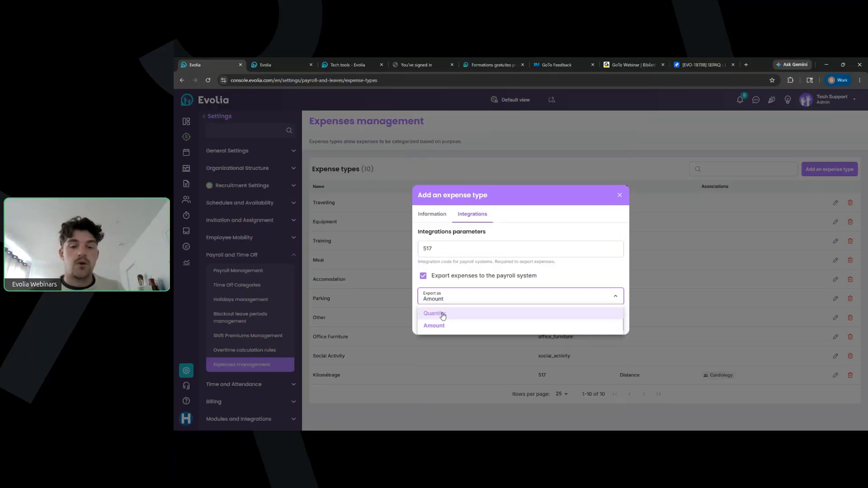
pyautogui.click(444, 316)
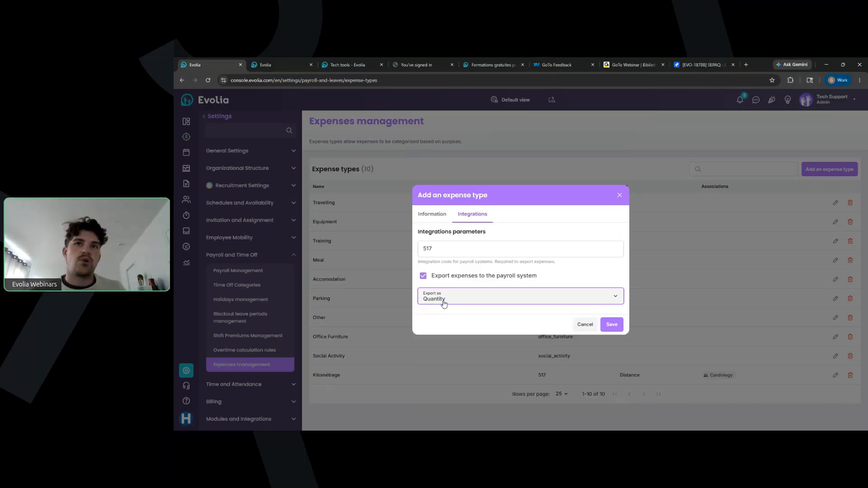
pyautogui.click(444, 303)
pyautogui.click(441, 327)
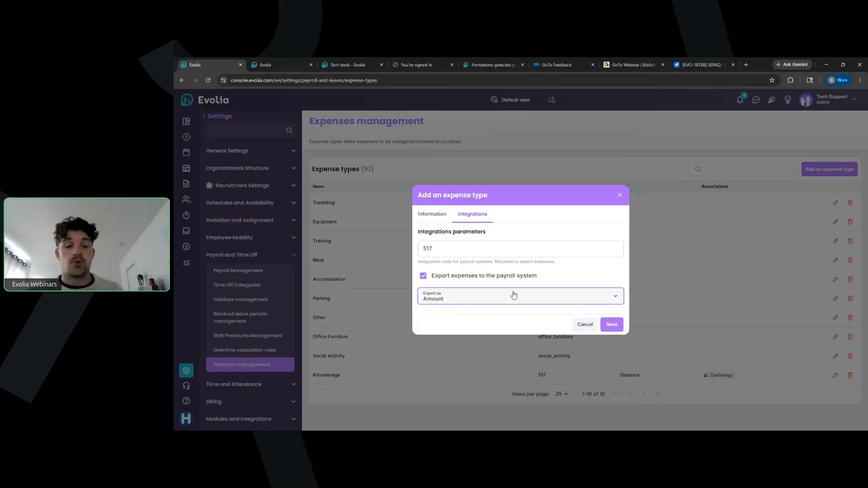
pyautogui.click(610, 325)
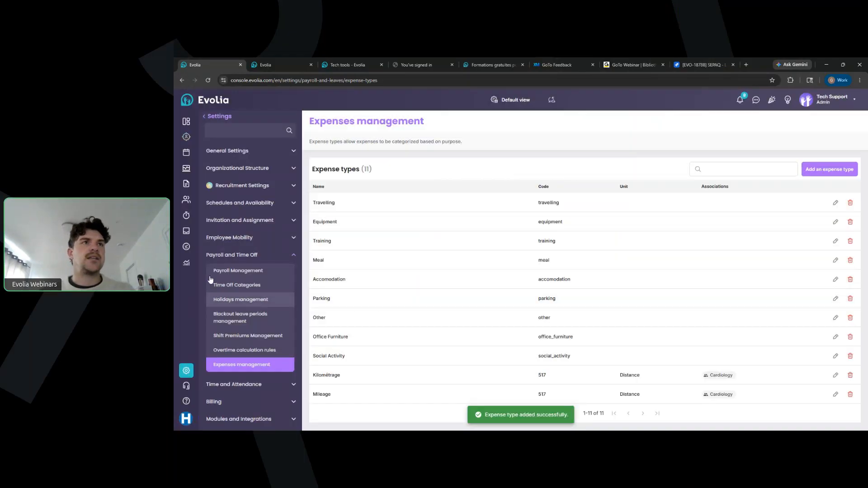
# Open the first listed employee's timesheet for May 4 to 10, 2026 and start a new expense.
pyautogui.click(187, 216)
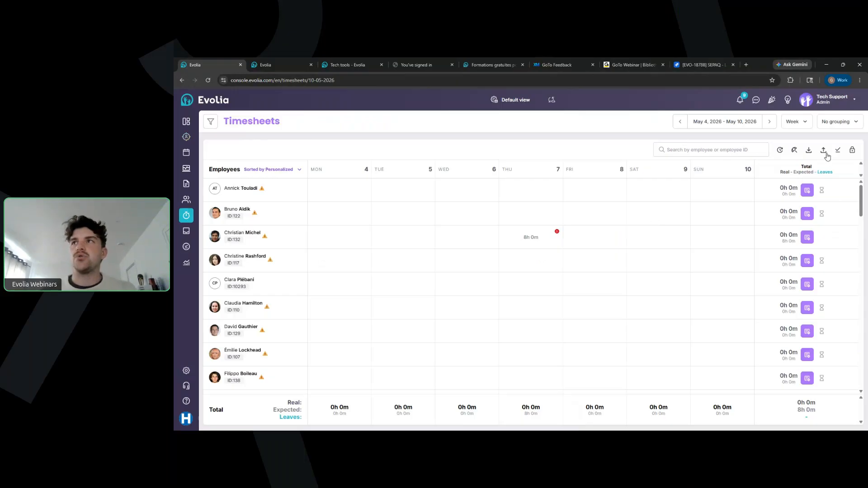
pyautogui.click(807, 191)
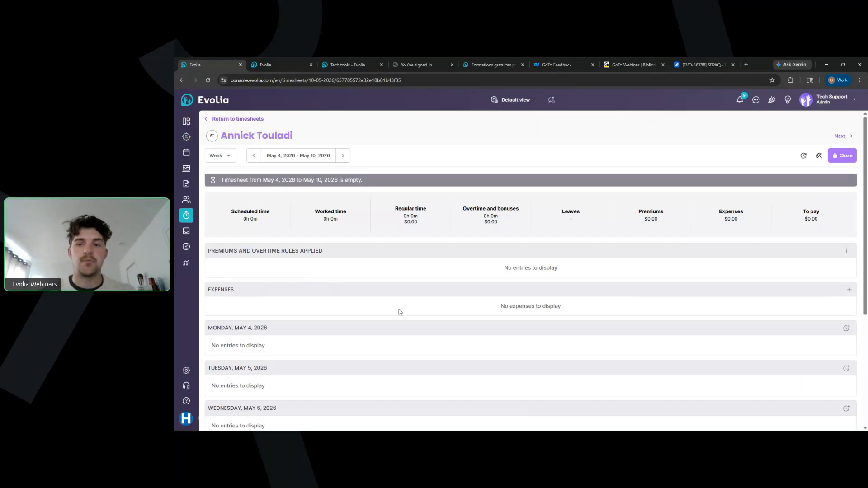
pyautogui.click(848, 291)
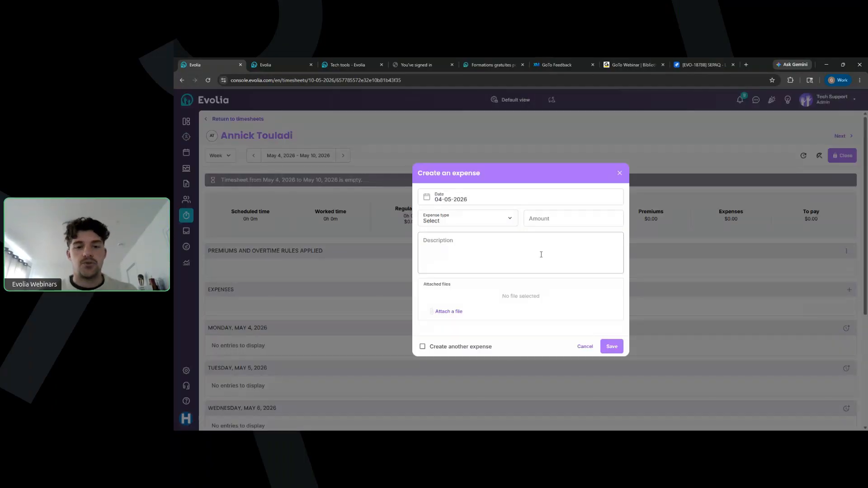
# Enter a Mileage expense of 50 miles with the description "Test" and save it.
pyautogui.click(475, 224)
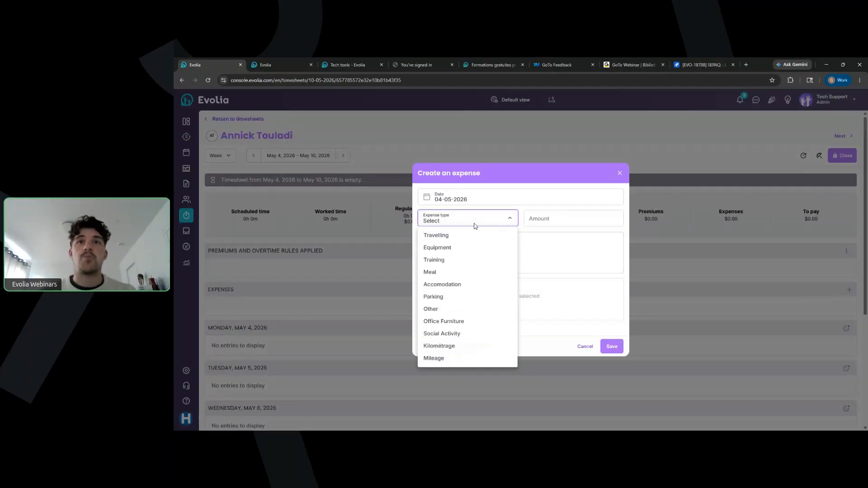
pyautogui.click(438, 361)
pyautogui.click(525, 214)
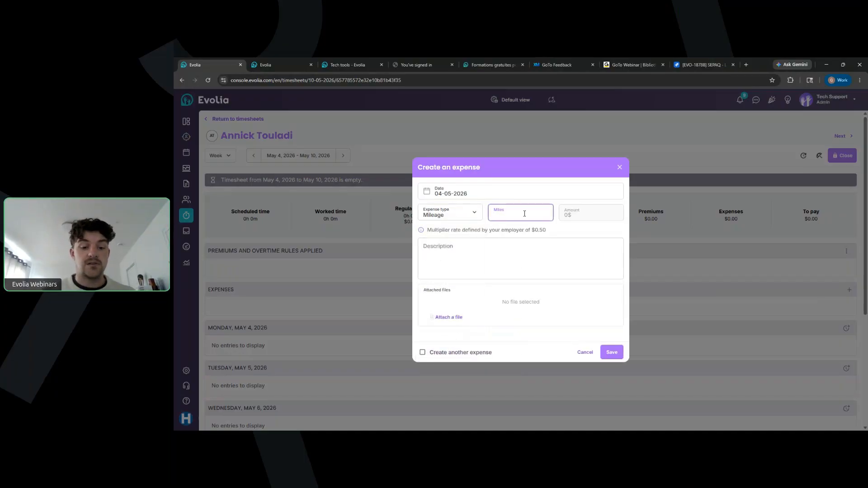
pyautogui.write('50')
pyautogui.click(564, 233)
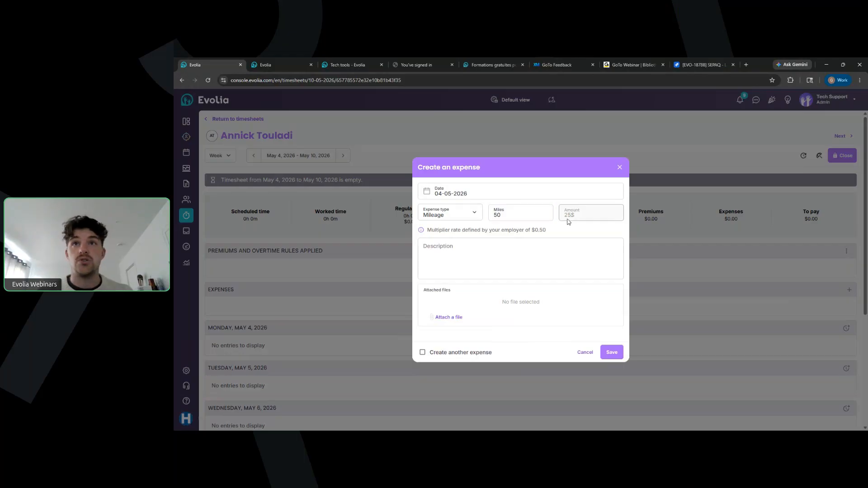
pyautogui.click(462, 260)
pyautogui.write('Test')
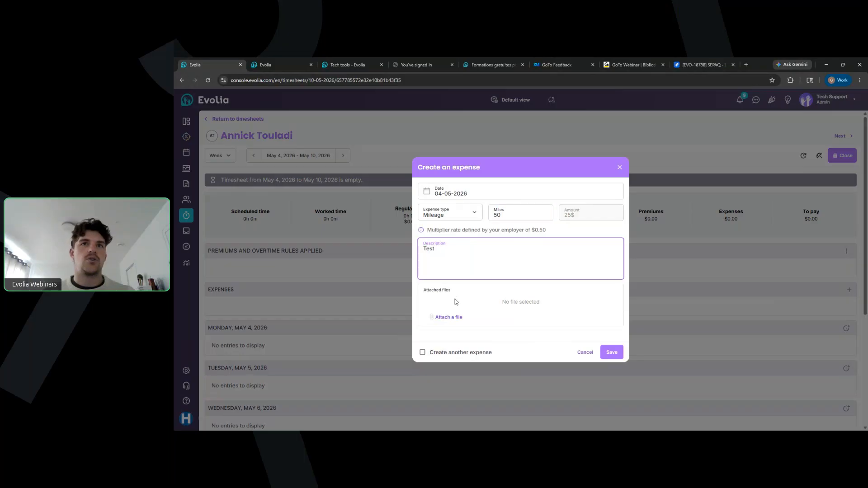
pyautogui.click(613, 357)
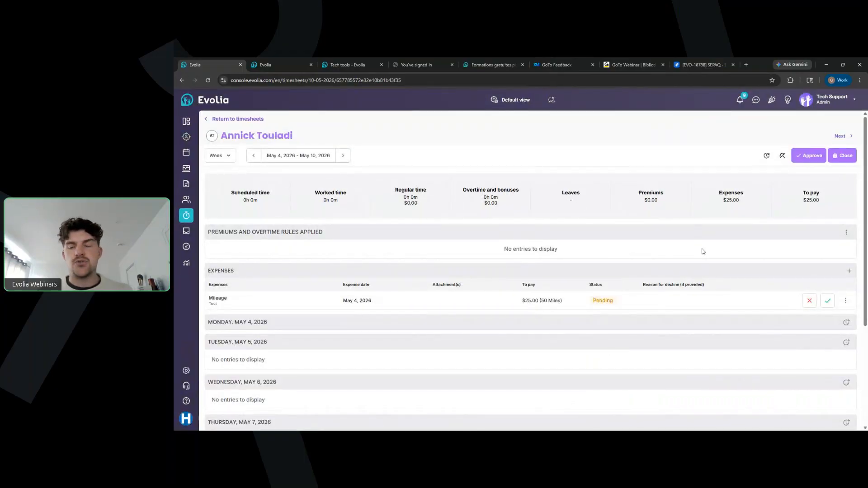
# Start a new announcement titled "Test" with the message "test", requiring employees to confirm read.
pyautogui.click(773, 102)
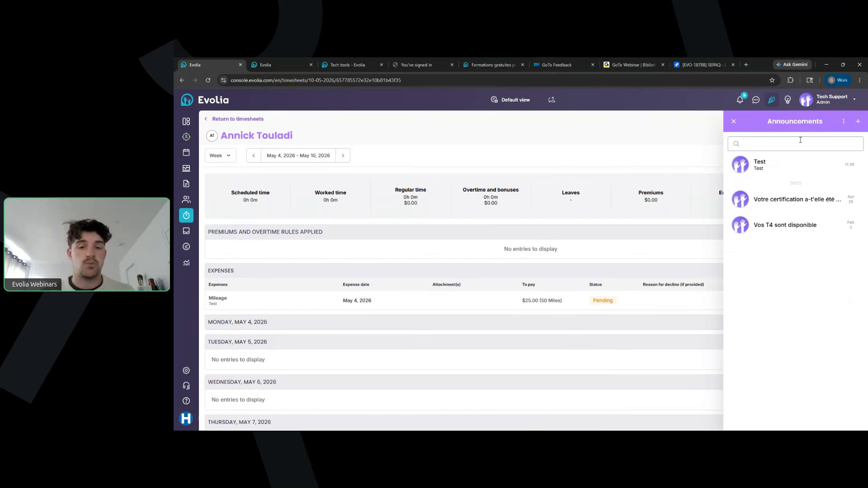
pyautogui.click(858, 123)
pyautogui.click(496, 201)
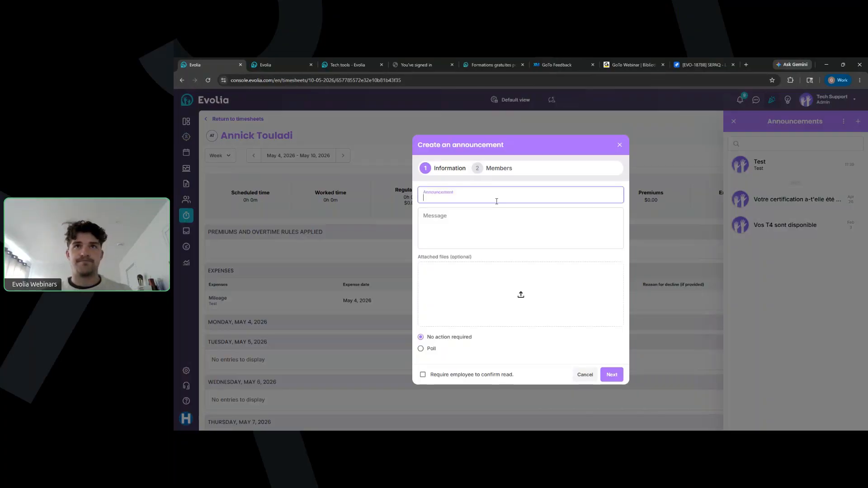
pyautogui.write('Test')
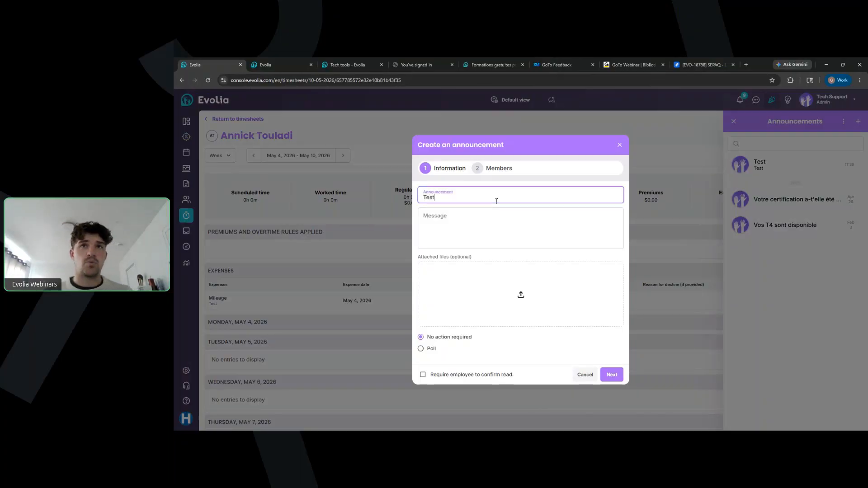
pyautogui.click(443, 226)
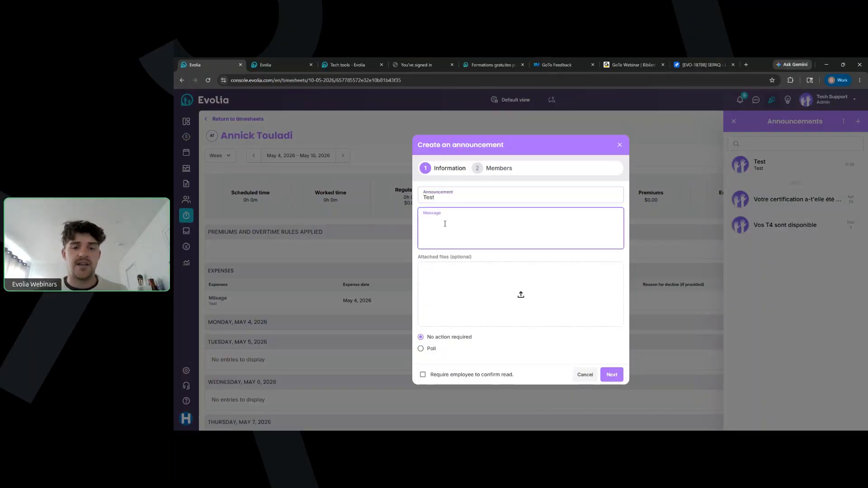
pyautogui.write('test')
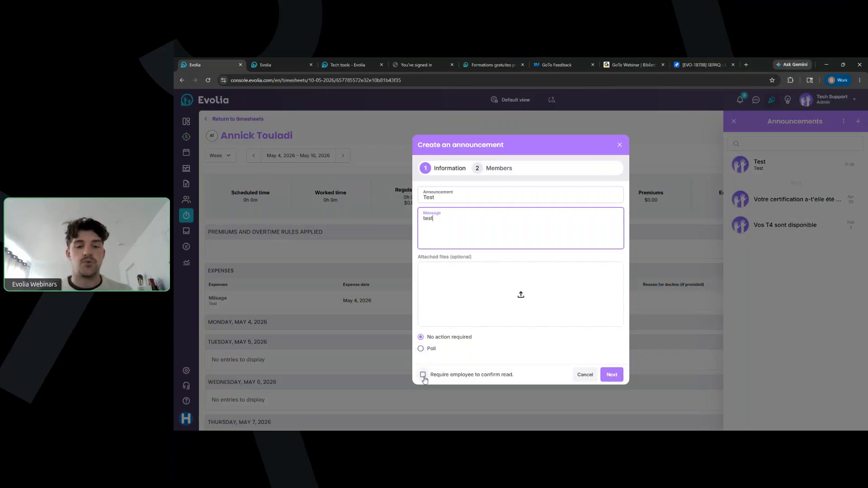
pyautogui.click(423, 376)
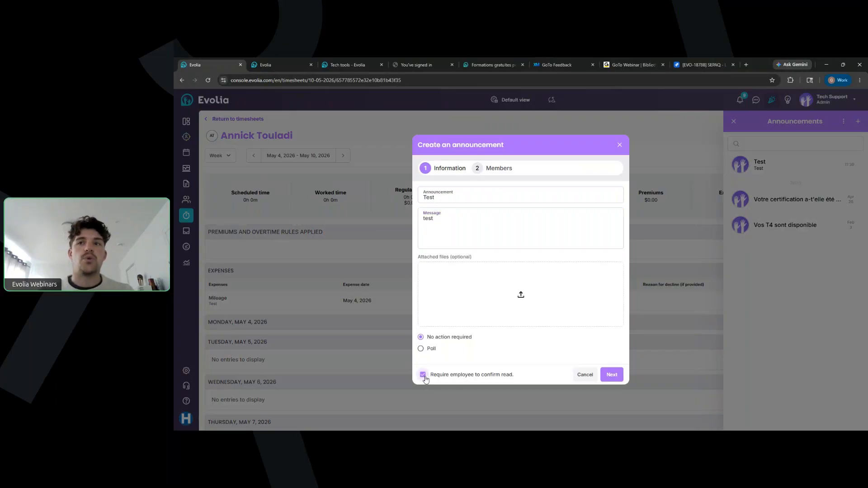
# Address the announcement to all employees and publish it.
pyautogui.click(613, 375)
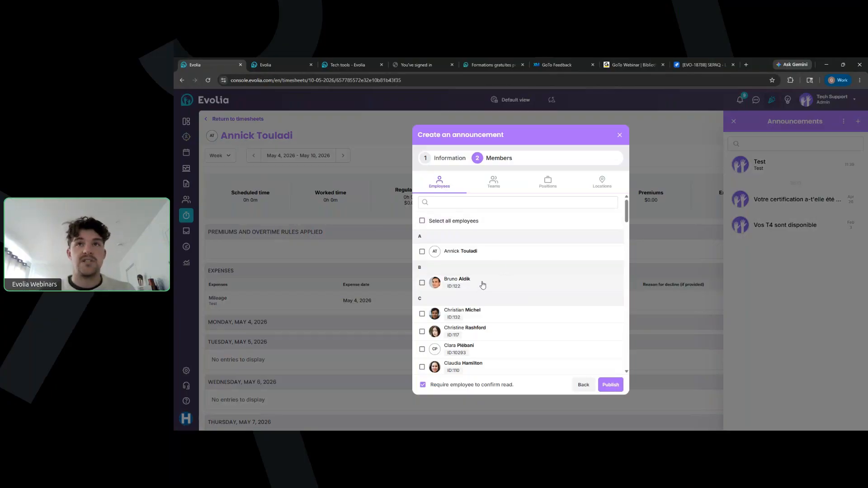
pyautogui.click(448, 220)
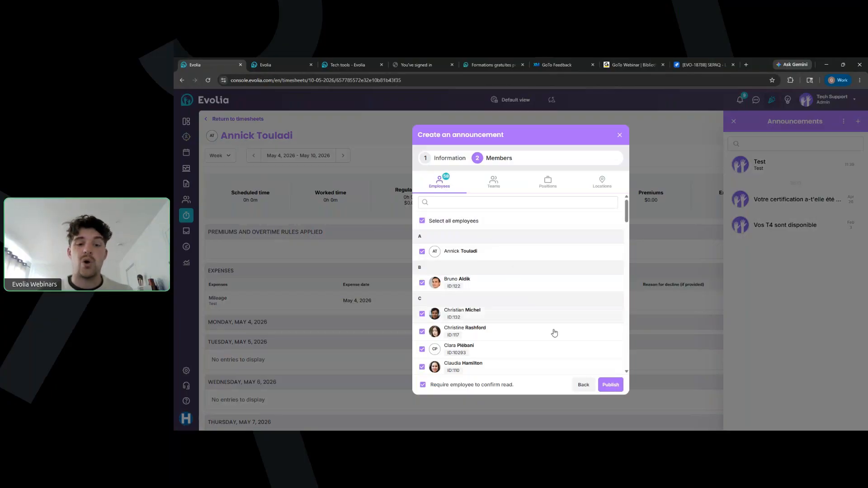
pyautogui.click(615, 390)
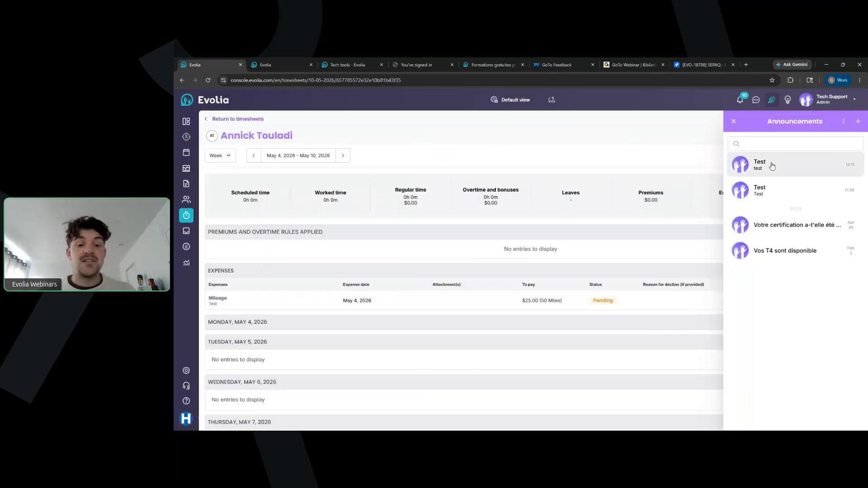
# Review the confirmed and unconfirmed readers of the newly published Test announcement, then close the announcements.
pyautogui.click(767, 164)
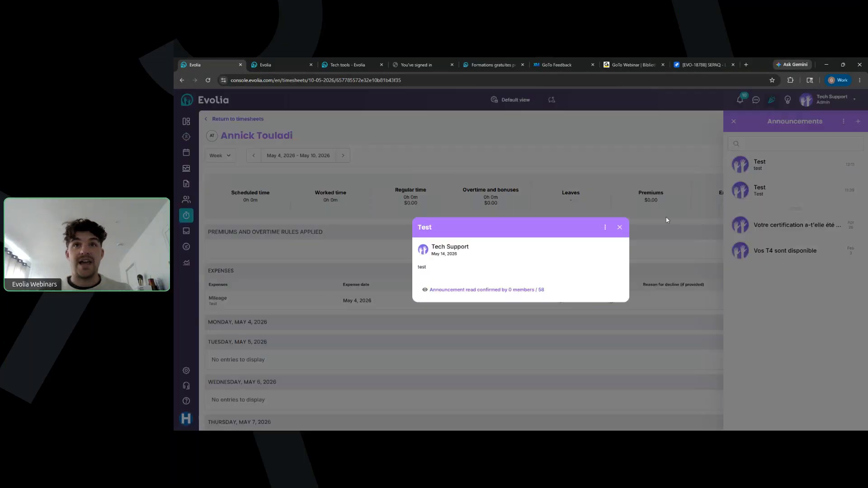
pyautogui.click(452, 294)
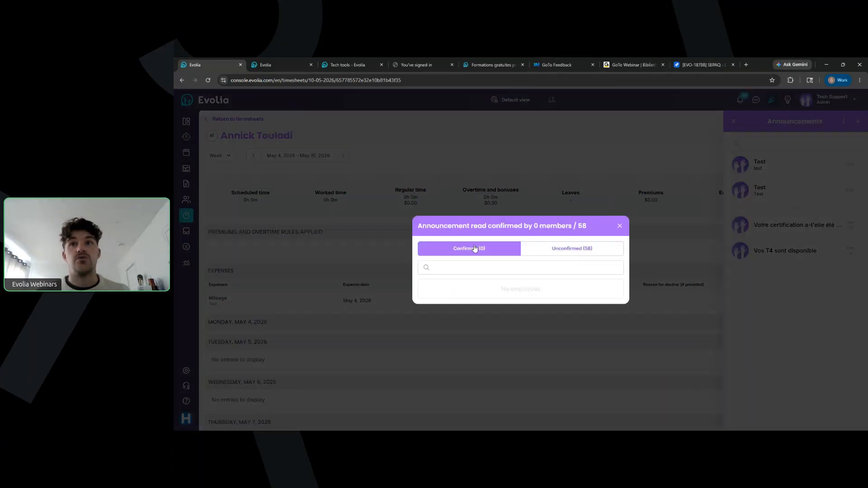
pyautogui.click(541, 251)
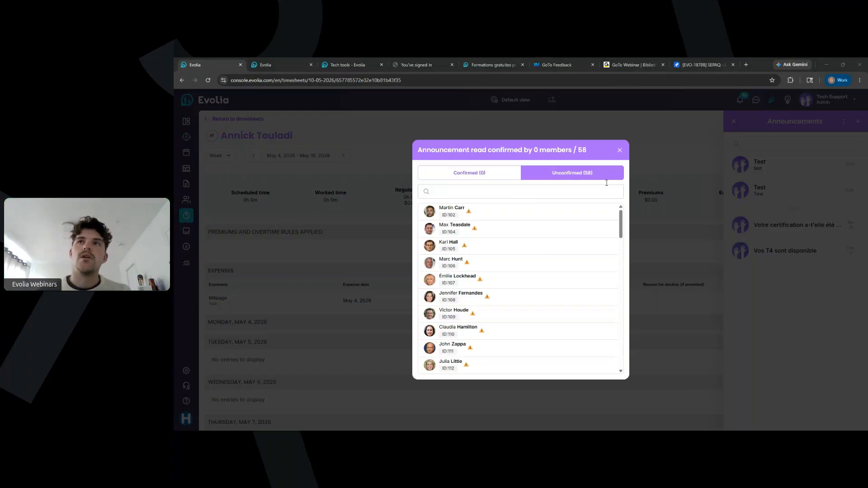
pyautogui.click(618, 152)
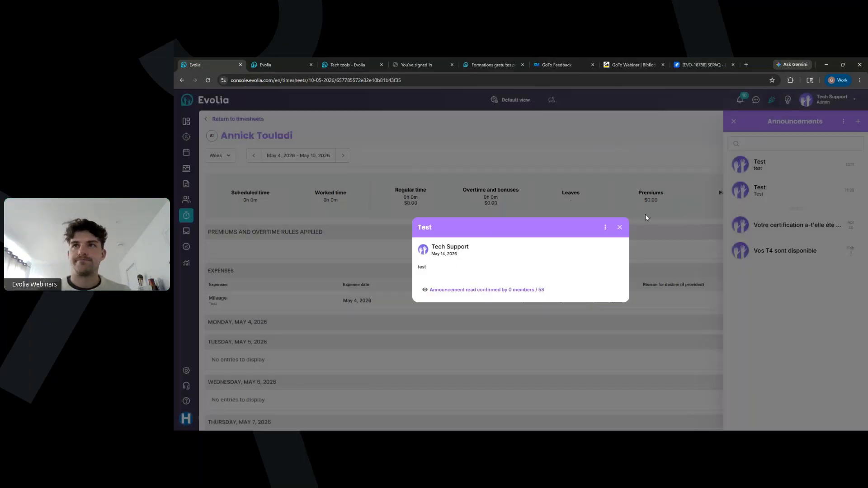
pyautogui.click(620, 227)
pyautogui.click(733, 121)
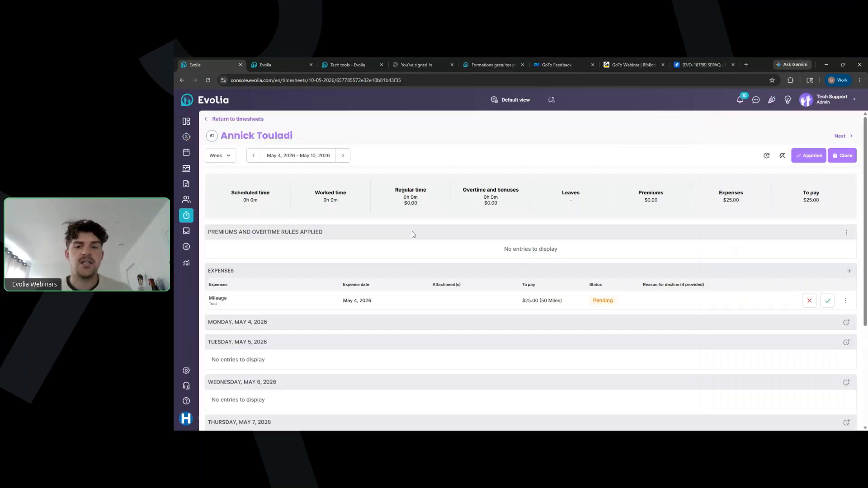
# Start a schedule export report and set its start date to Saturday, May 16, 2026.
pyautogui.click(184, 155)
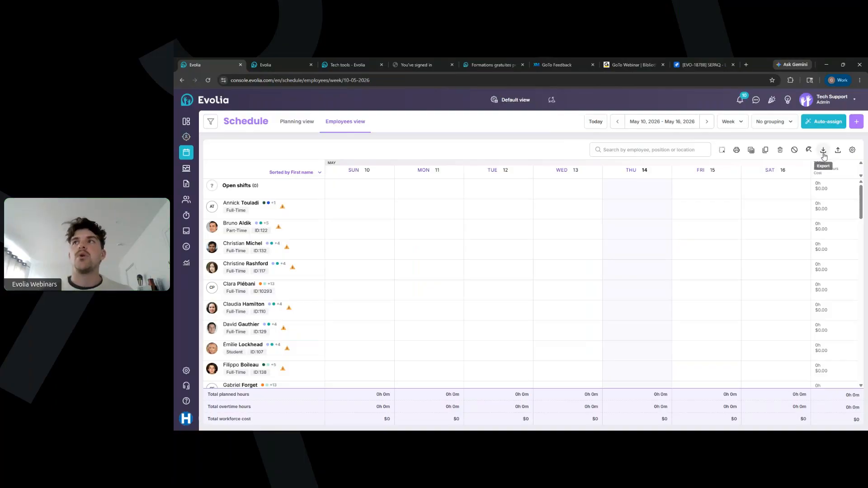
pyautogui.click(823, 151)
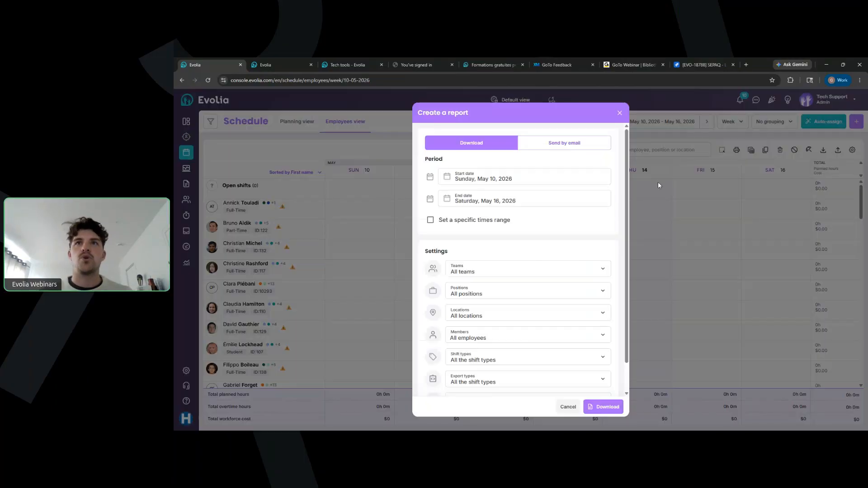
pyautogui.click(527, 182)
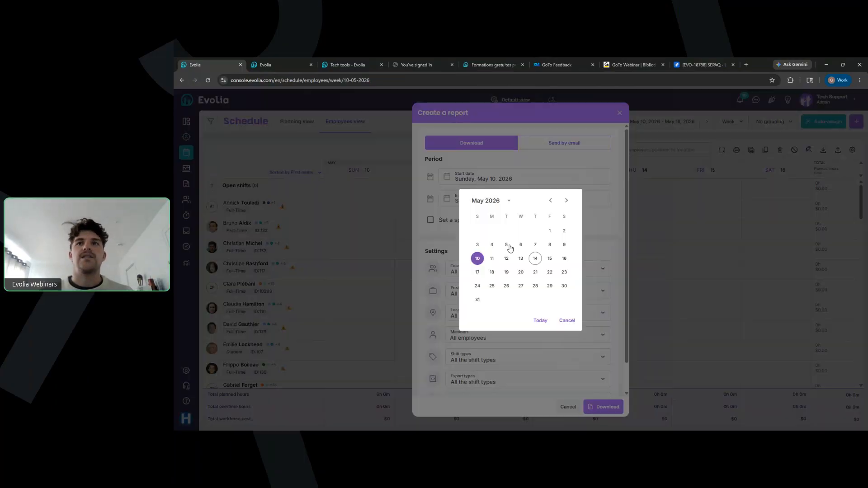
pyautogui.click(564, 260)
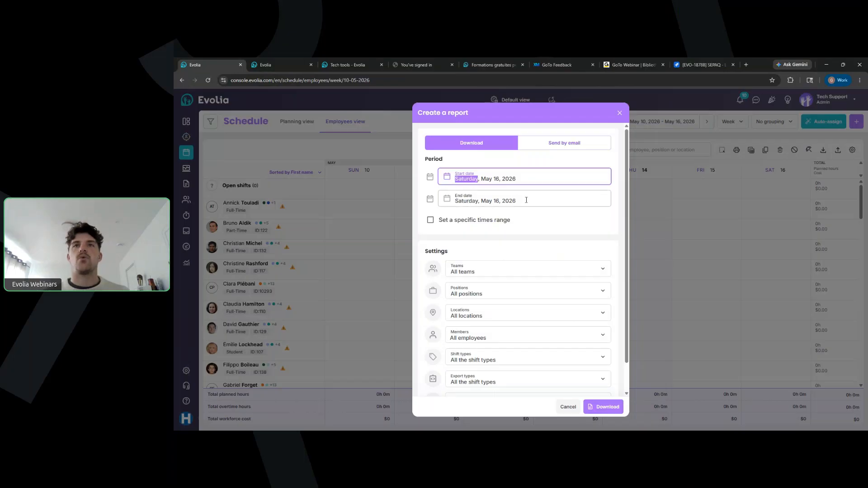
# Limit the report to a specific times range from 9:00 to 17:00.
pyautogui.click(430, 221)
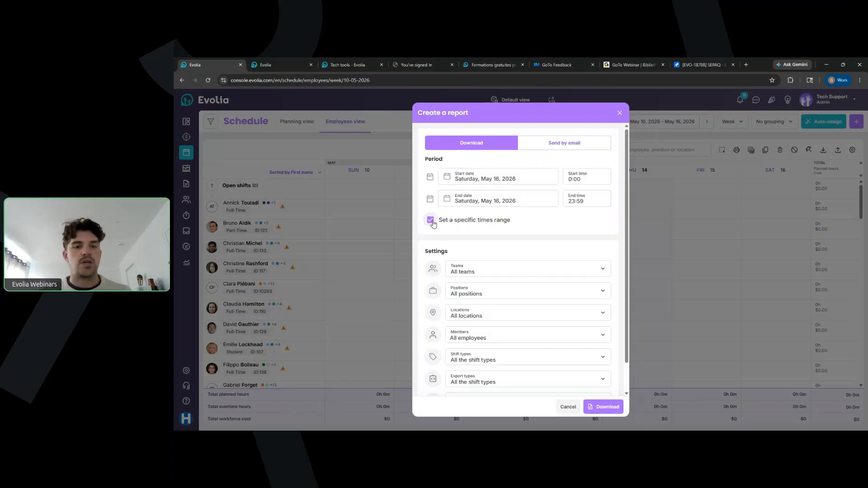
pyautogui.click(590, 178)
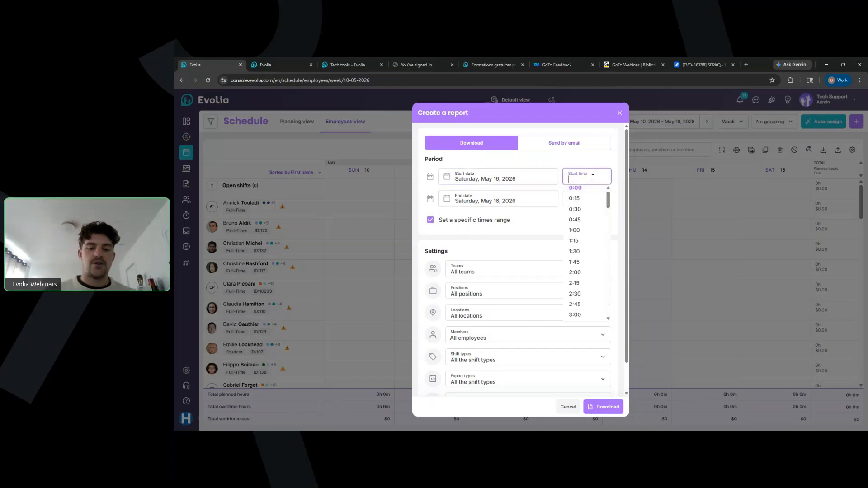
pyautogui.write('9:00')
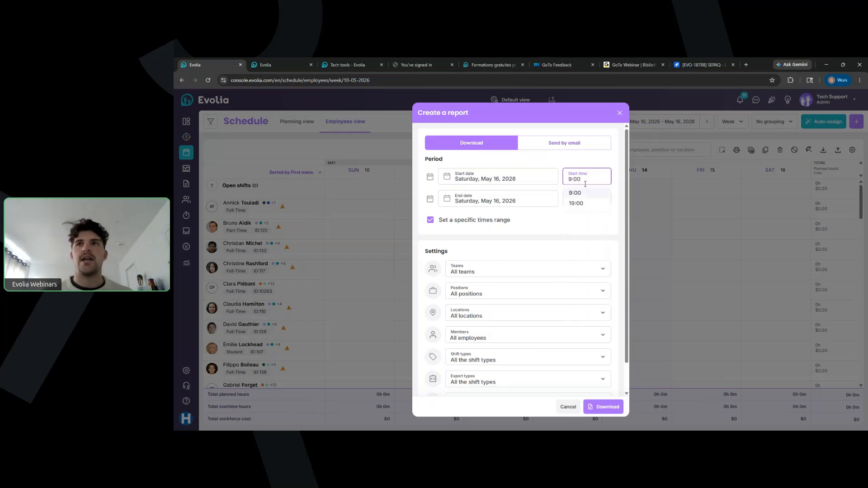
pyautogui.click(583, 193)
pyautogui.click(586, 204)
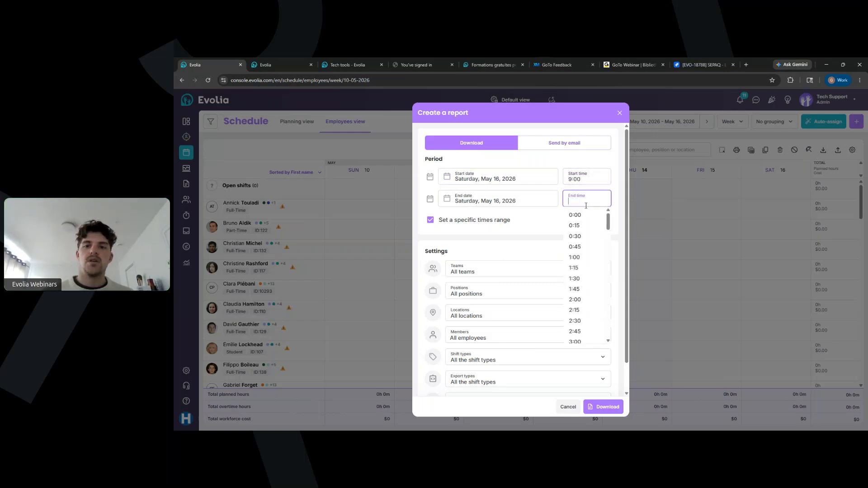
pyautogui.write('17:00')
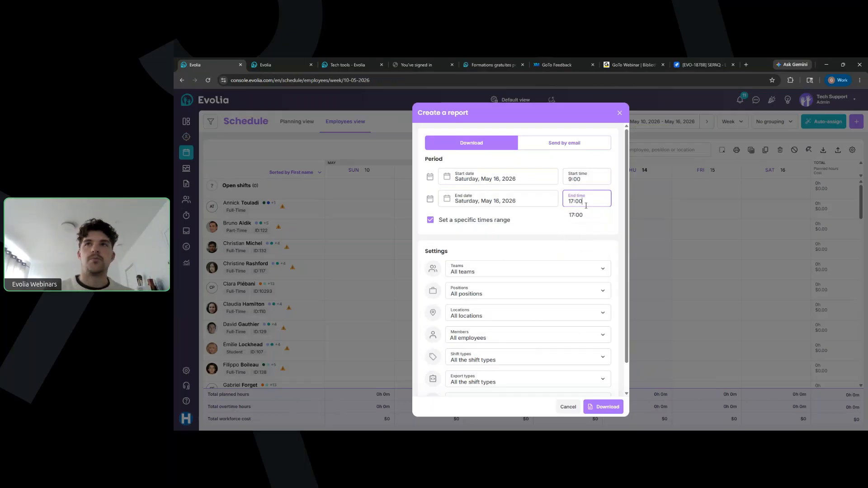
pyautogui.click(578, 216)
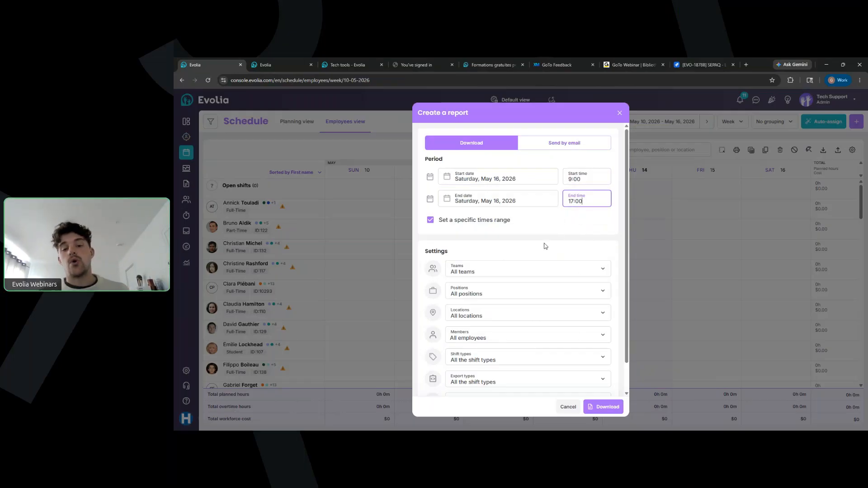